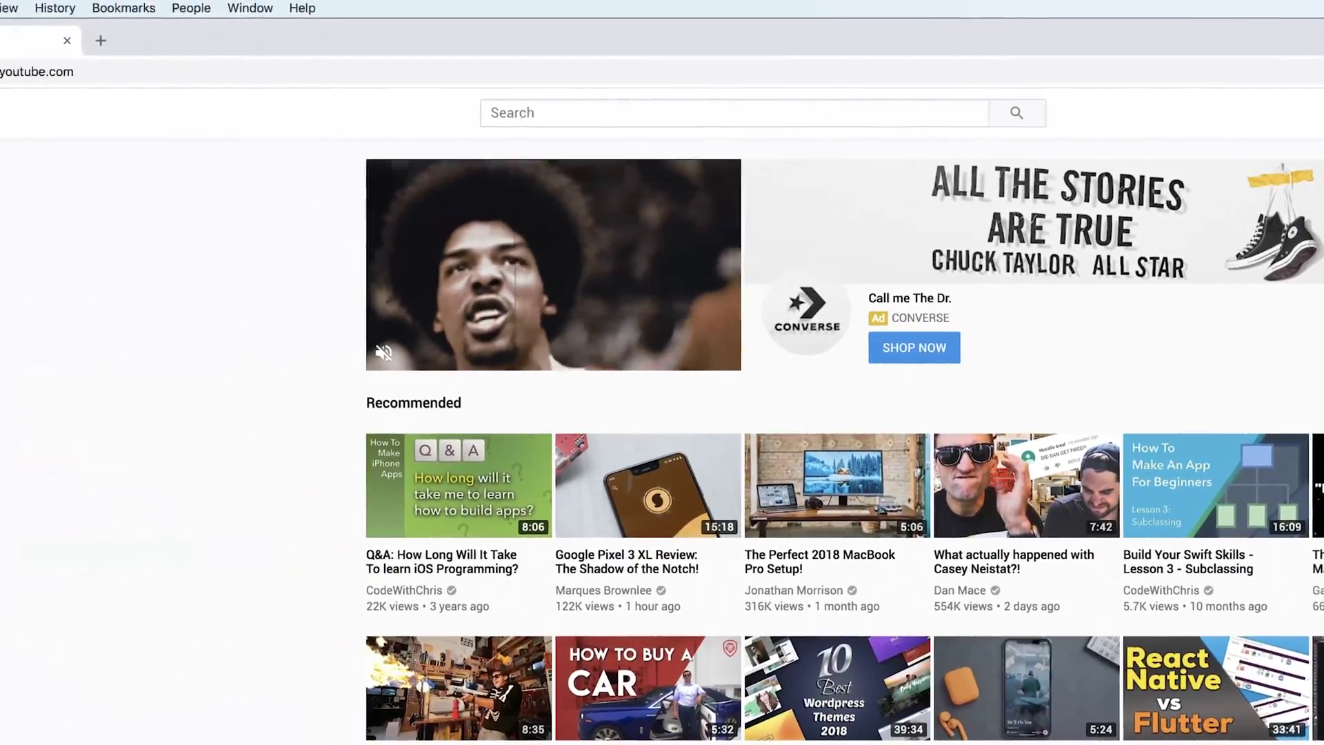
- Expand the YouTube sidebar and go to History under Library
click(29, 121)
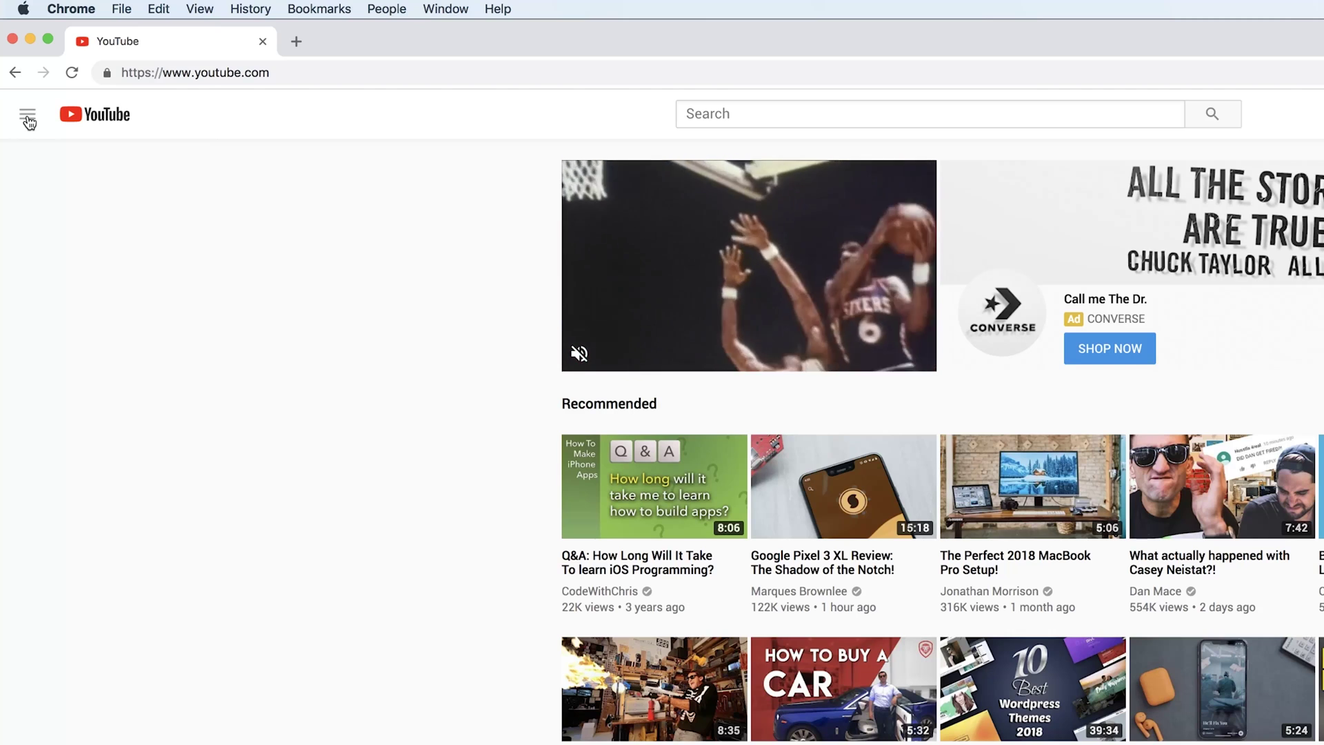
click(30, 120)
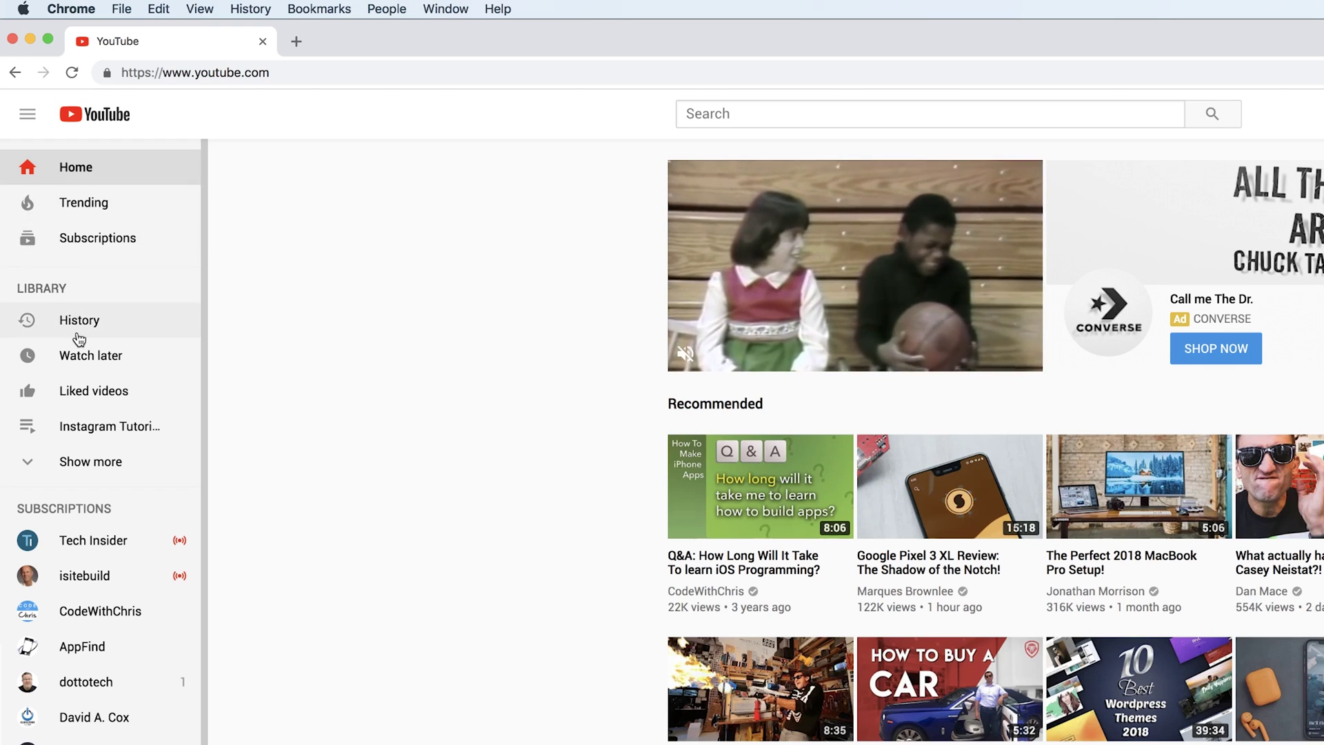
click(79, 320)
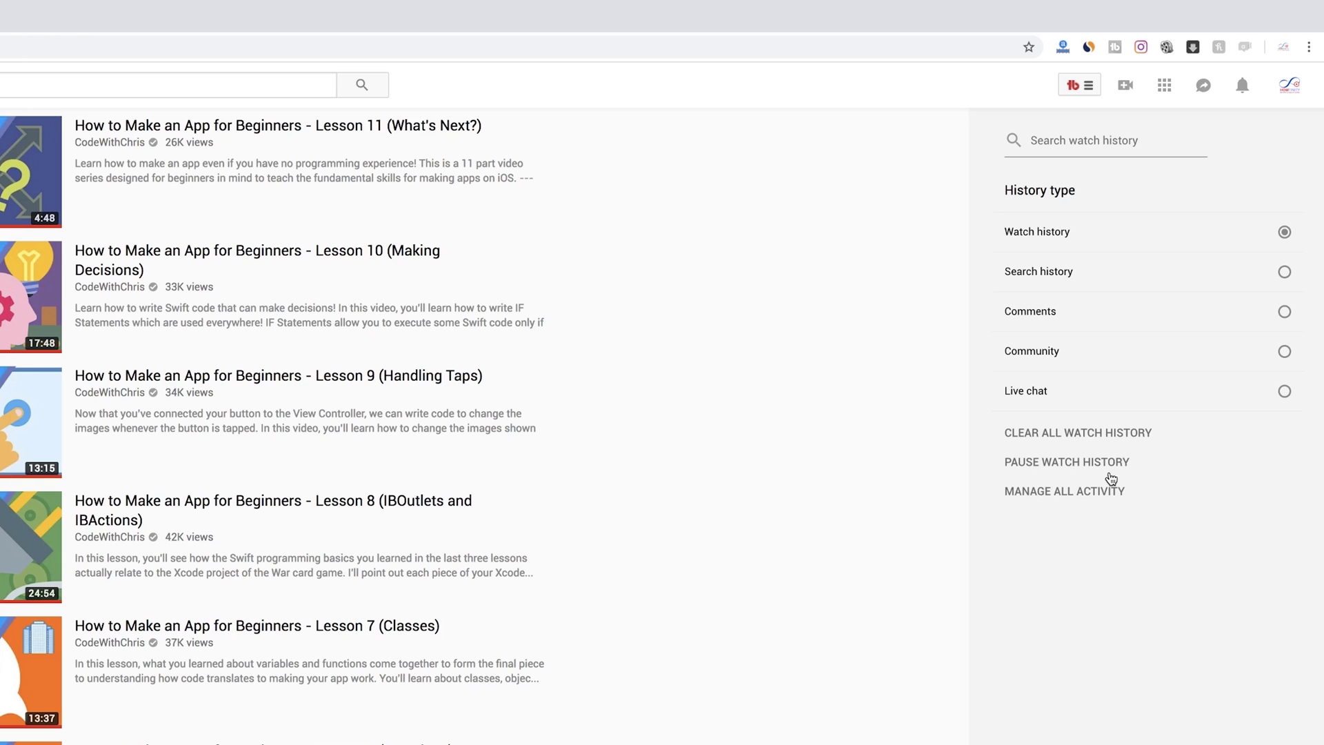
scroll(761, 279, up, 1)
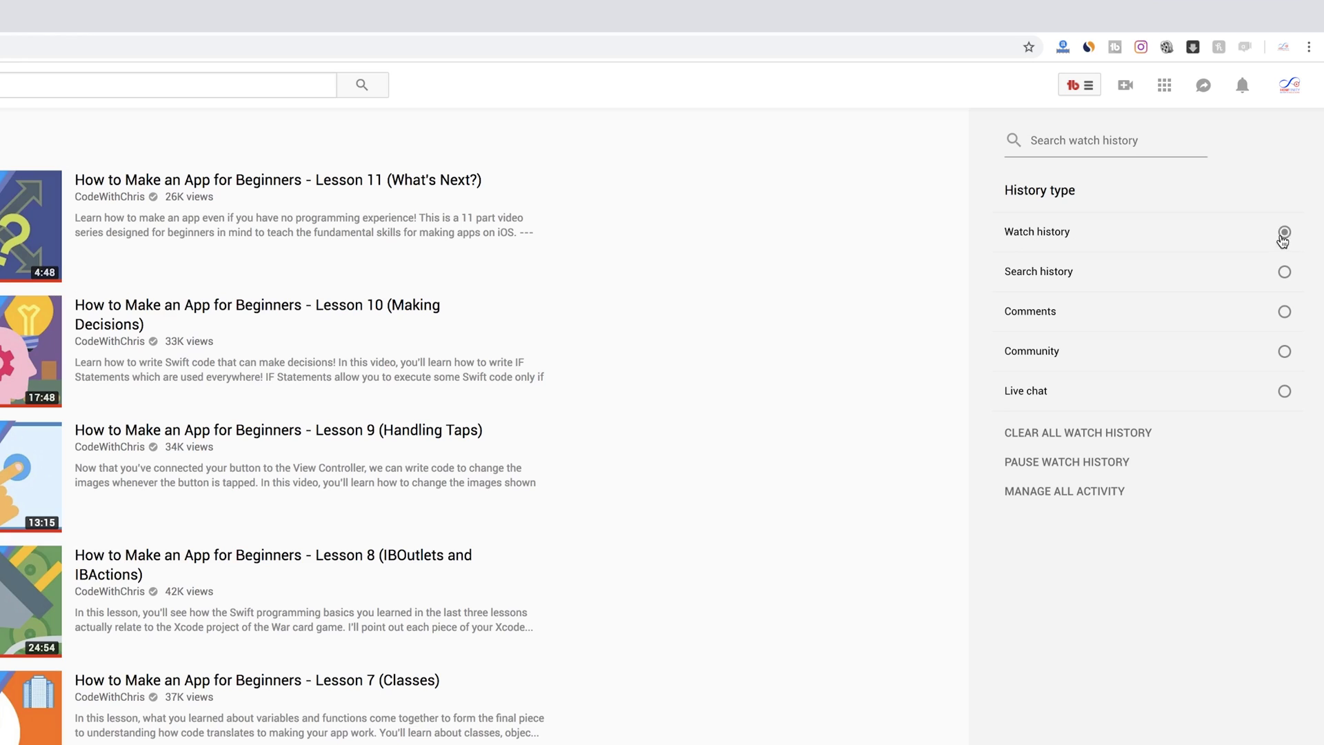
- Remove the Lesson 11 (What's Next?) video from watch history
mouse_move(311, 196)
mouse_move(310, 222)
click(529, 180)
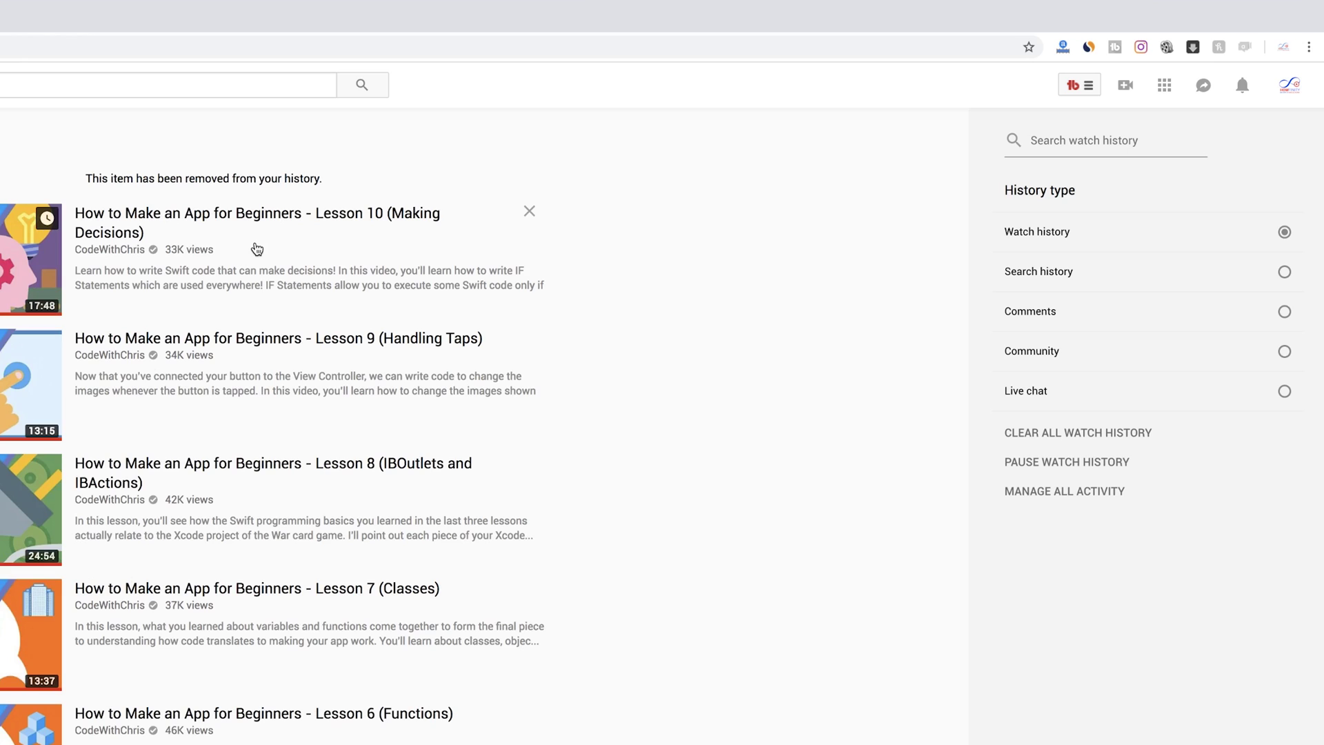
- Delete the top search-history entry and cancel the clear-all search history prompt
click(1285, 271)
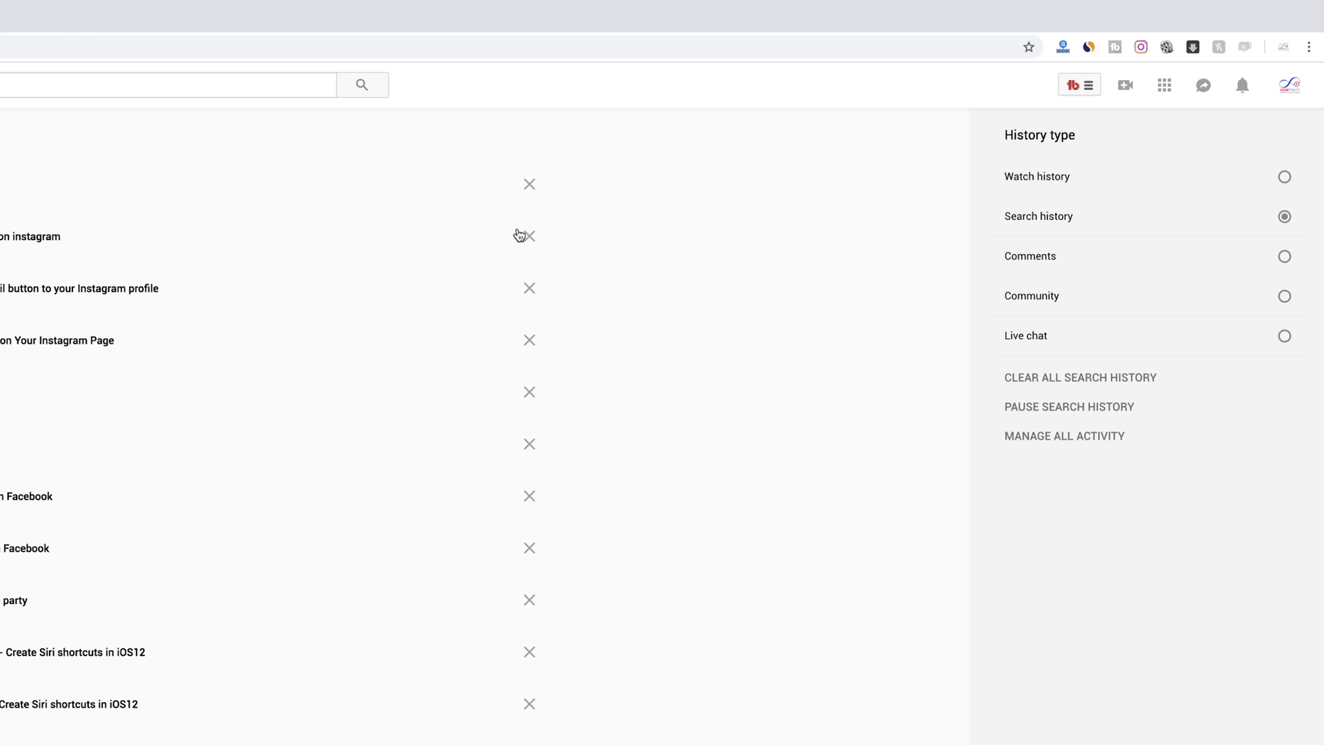
click(531, 186)
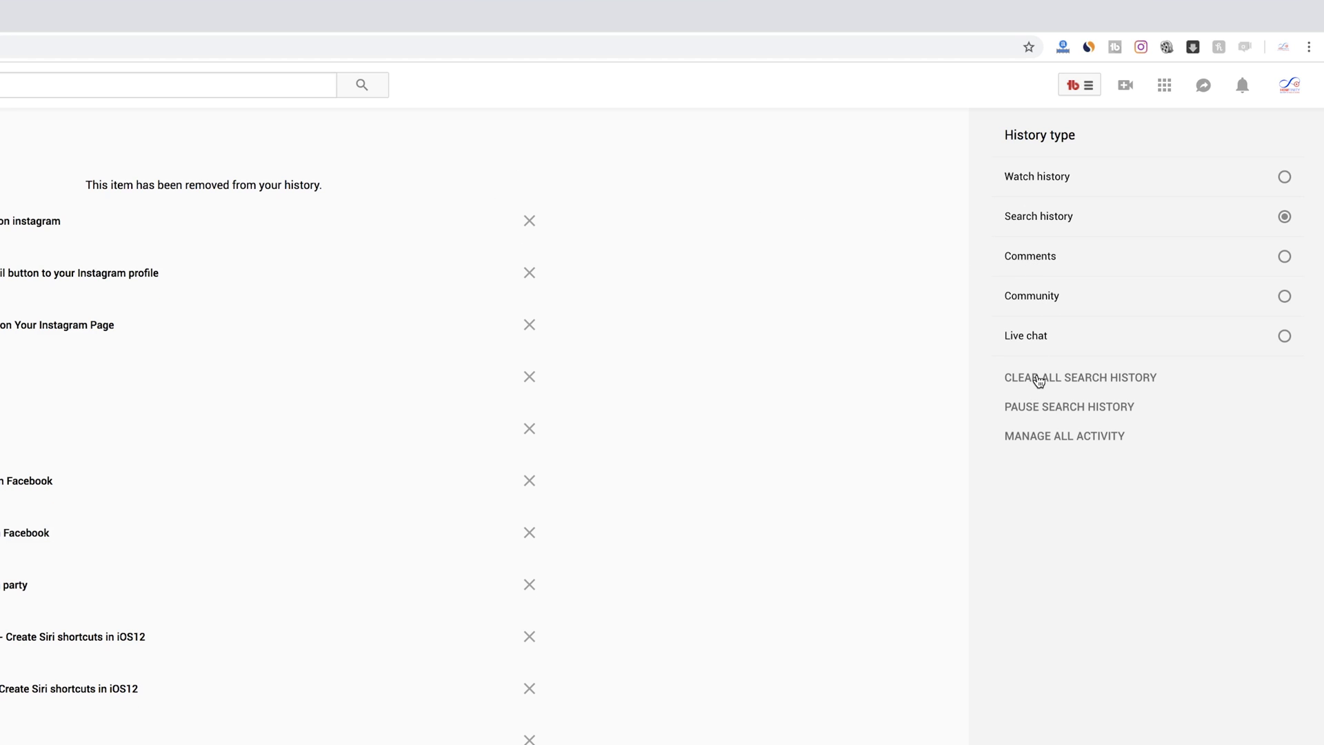
click(1073, 379)
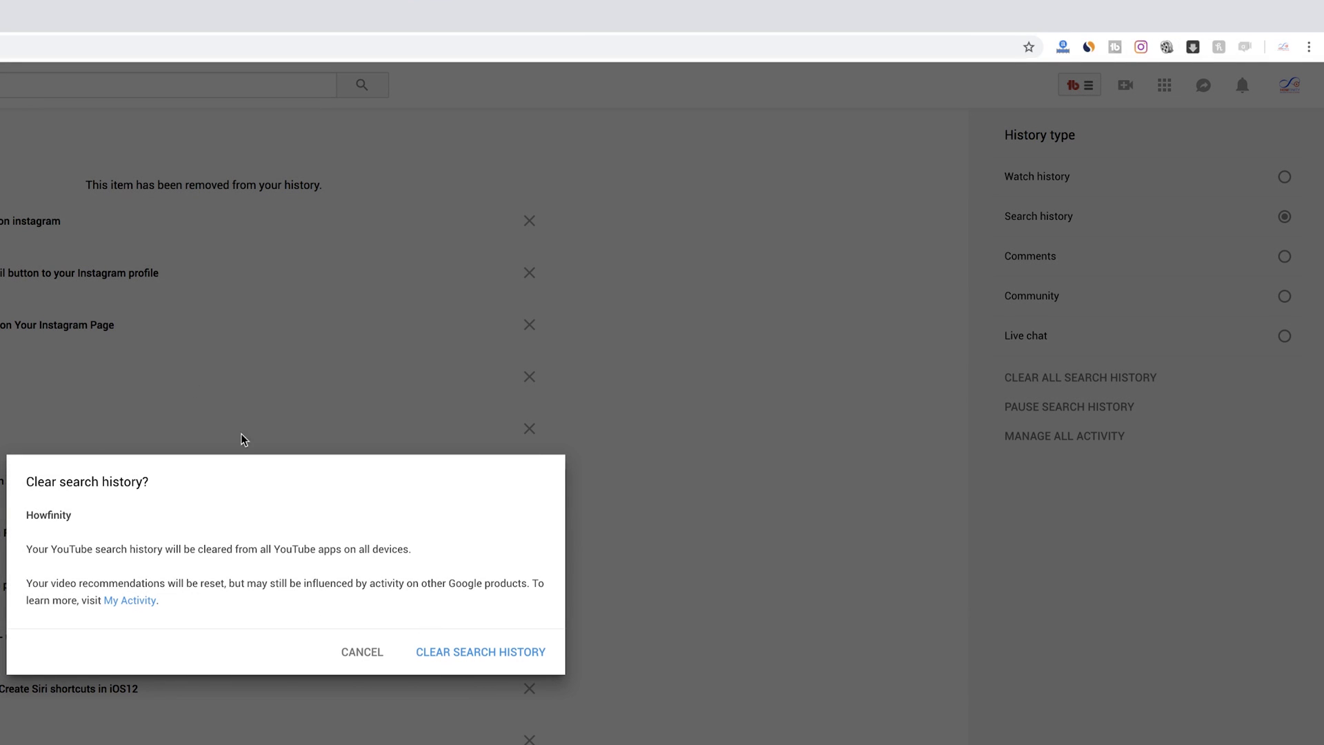
click(363, 652)
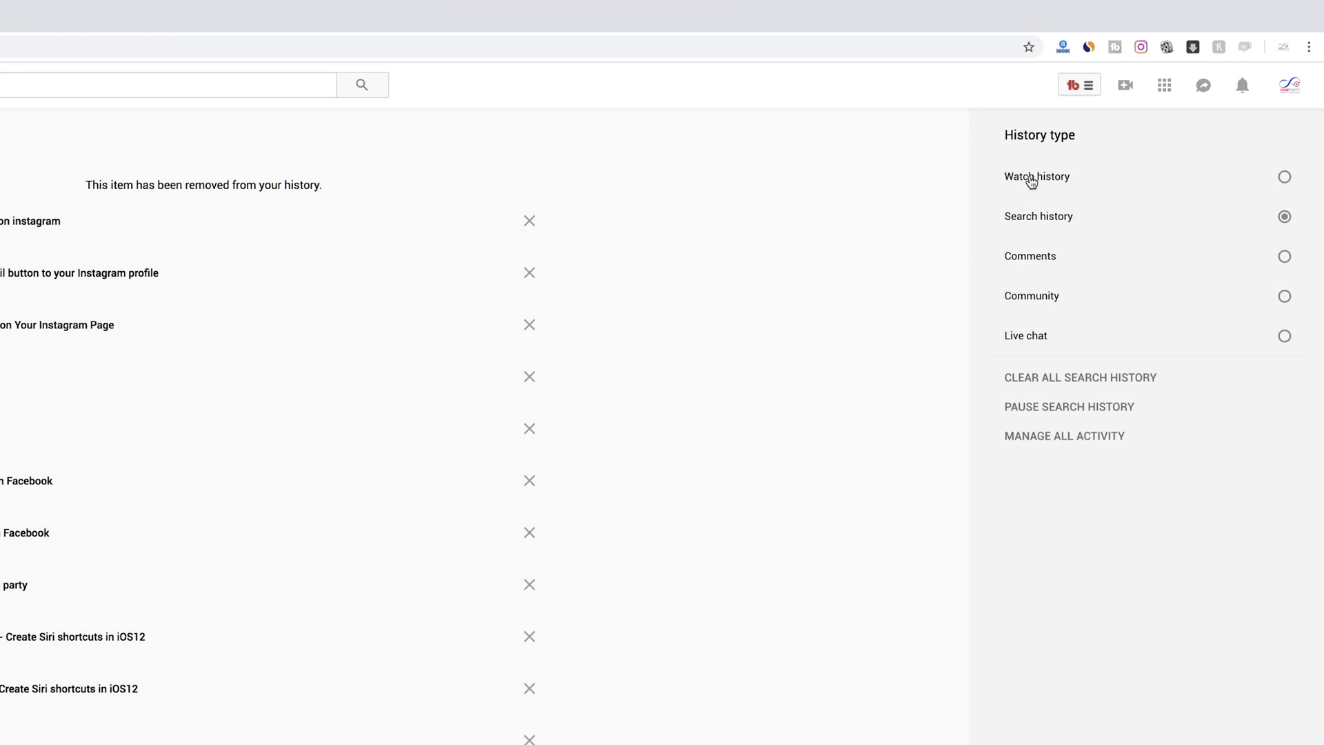
- Remove Lesson 10 from watch history and cancel the clear-all watch history prompt
click(1032, 178)
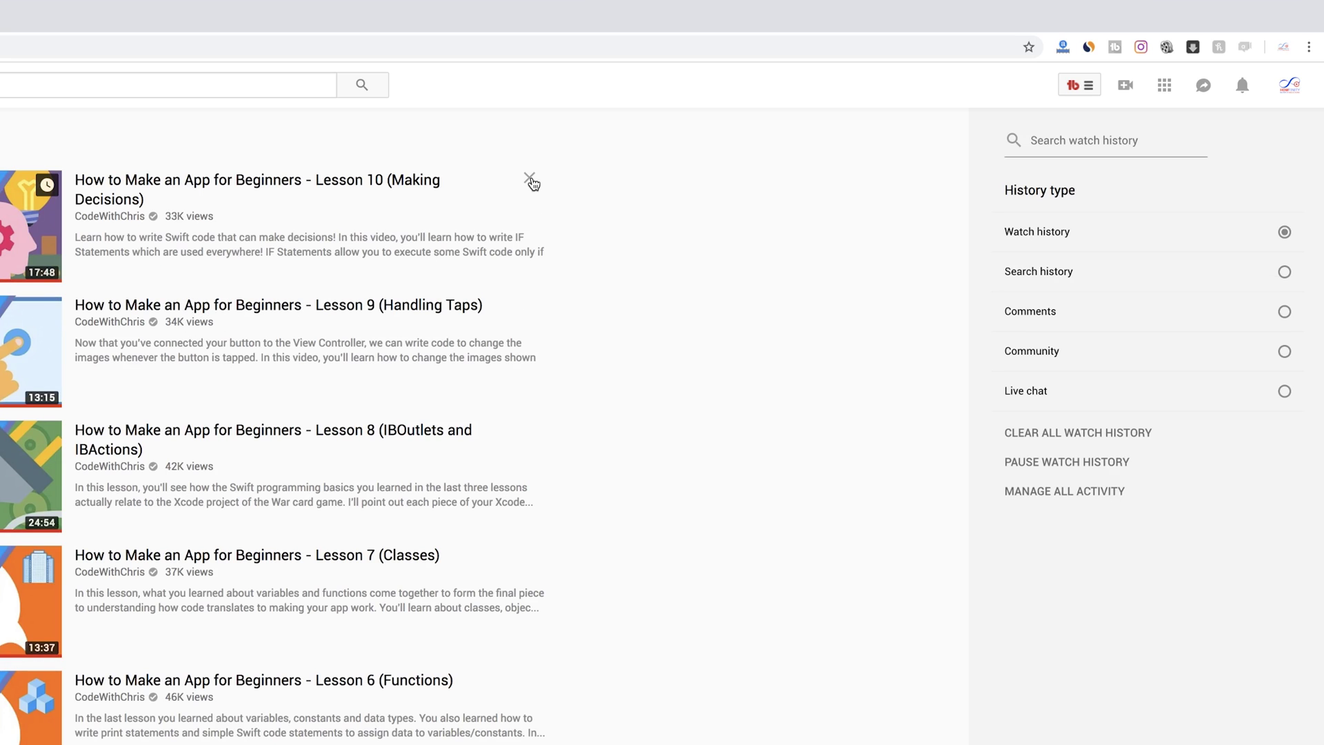
click(533, 183)
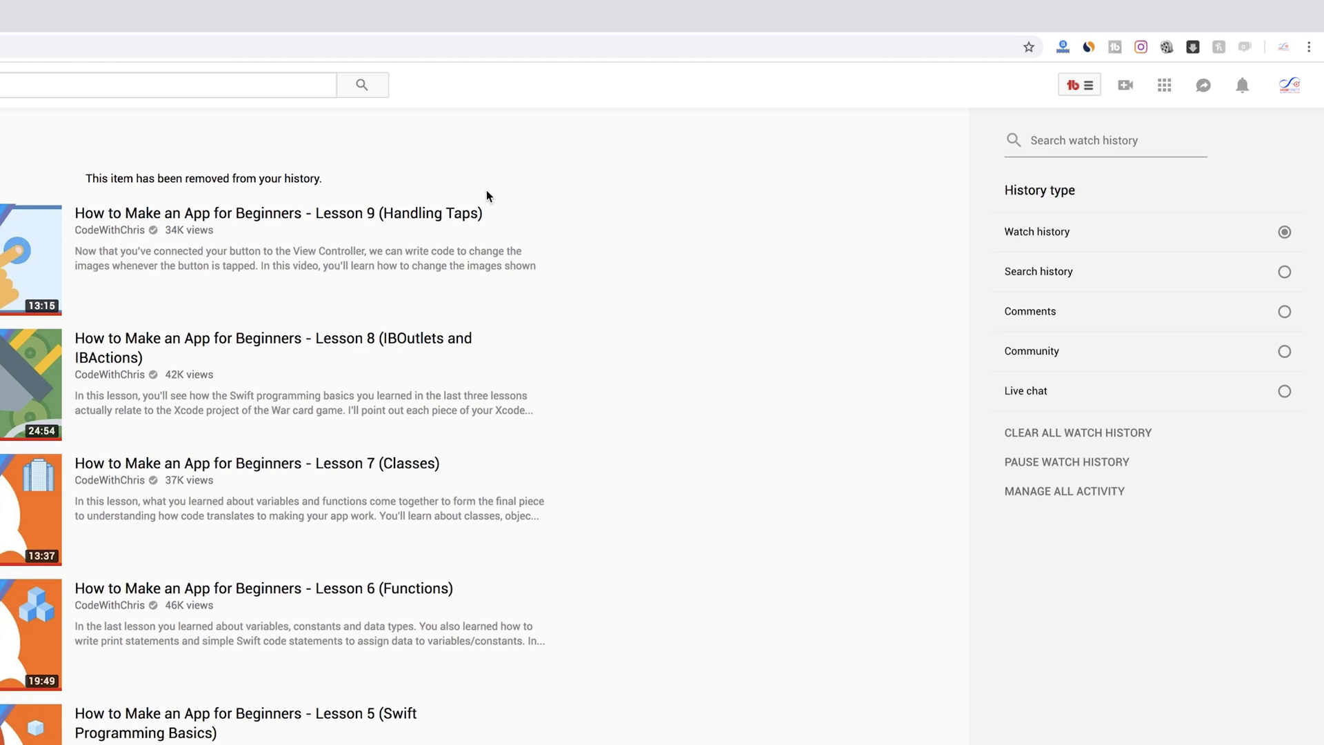
click(1043, 434)
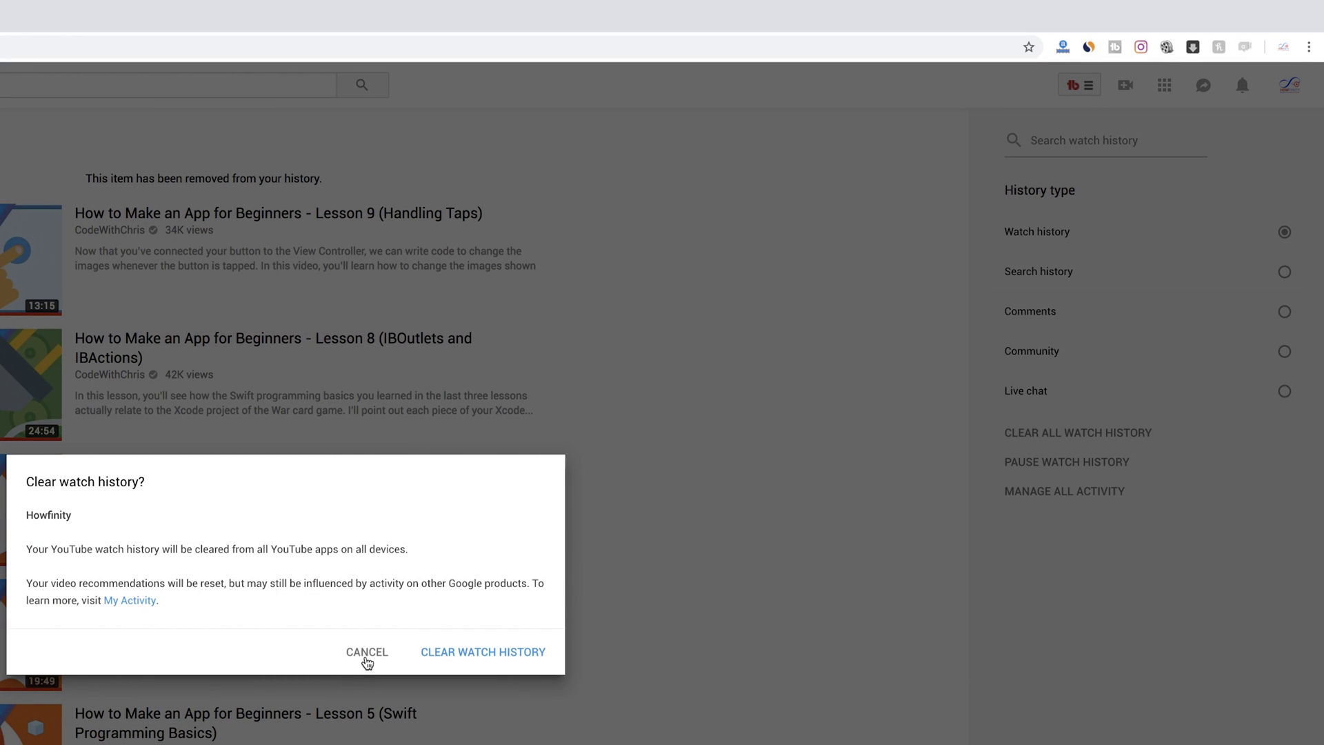
click(530, 658)
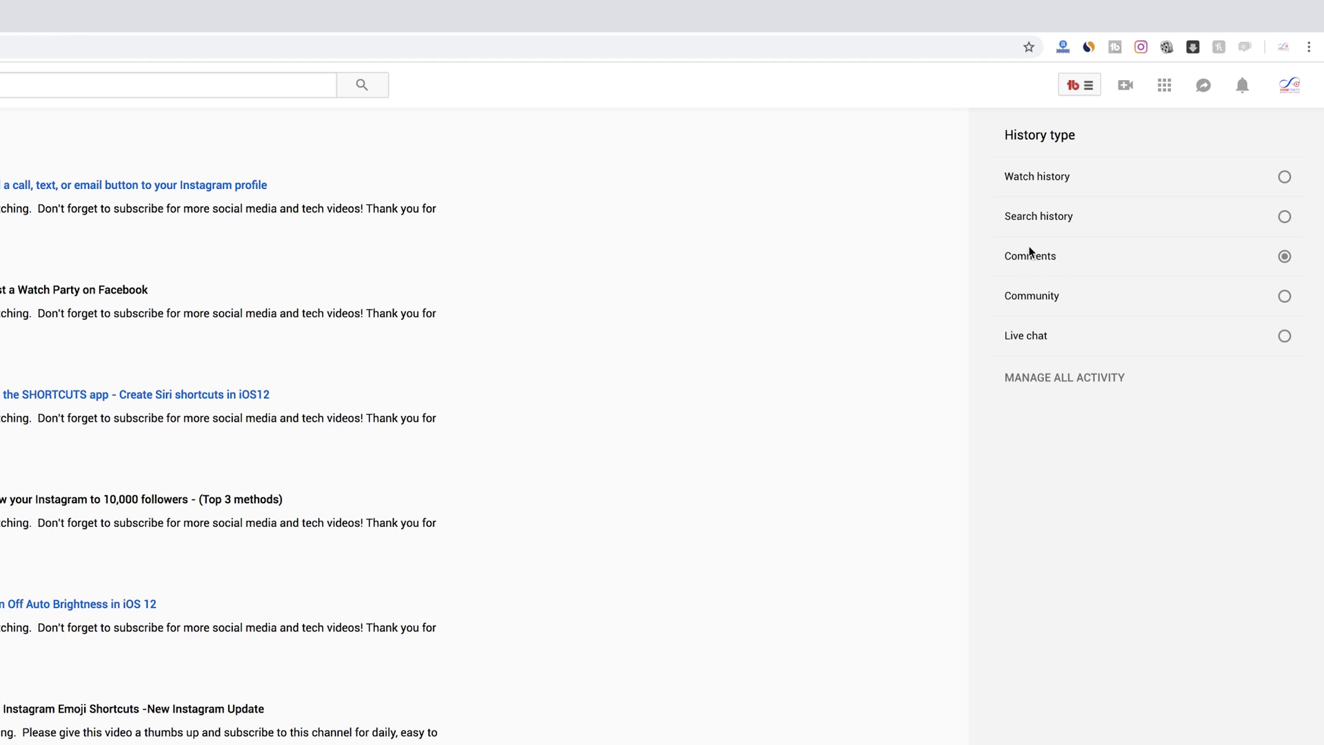
- Show the edit and delete options for a comment in the comments history
mouse_move(311, 197)
click(484, 198)
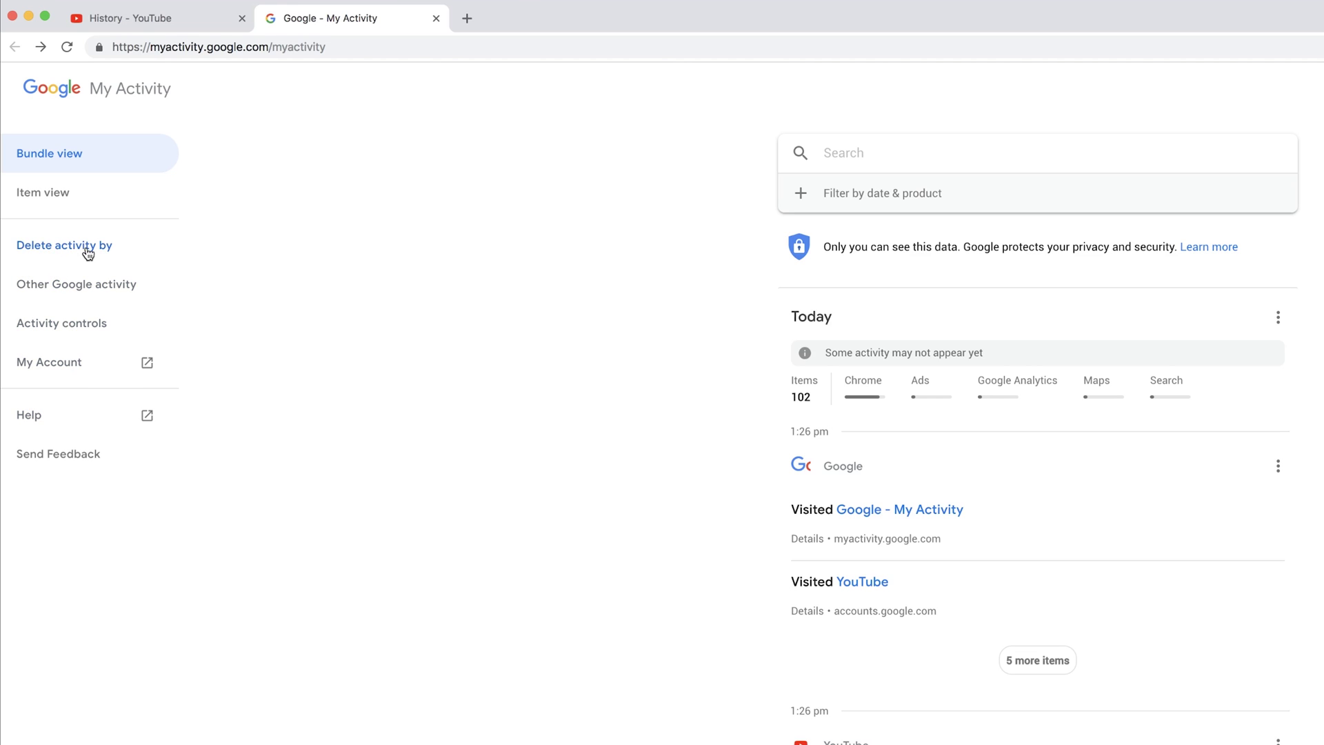
- Start deleting activity by date with the range set to All time
click(62, 249)
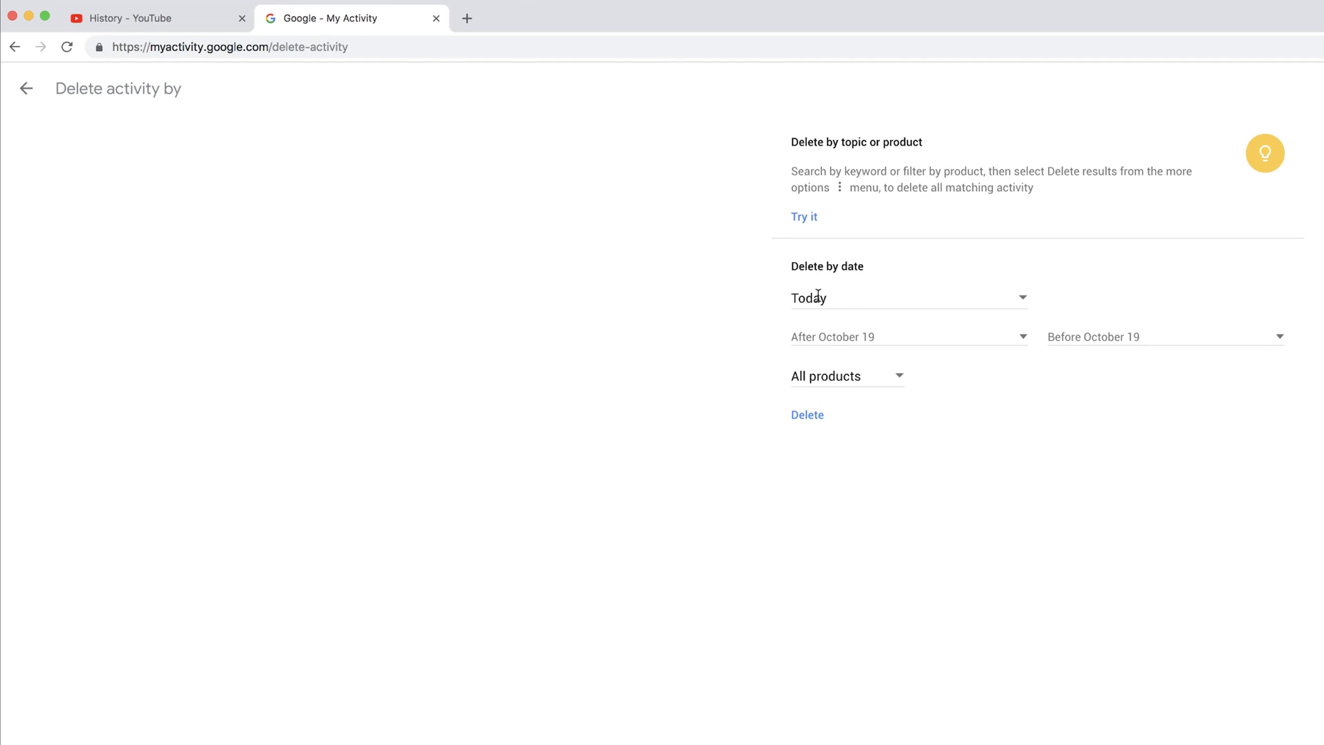
click(916, 304)
click(639, 321)
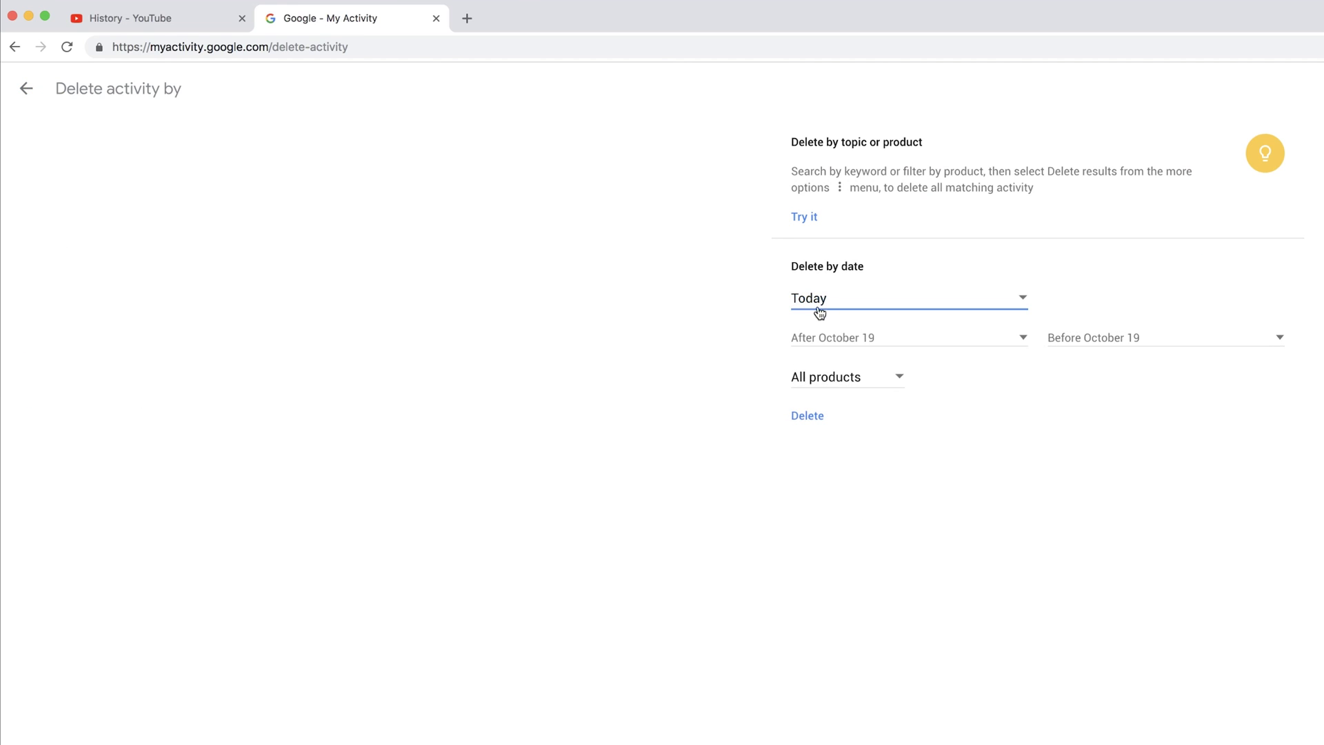
click(828, 300)
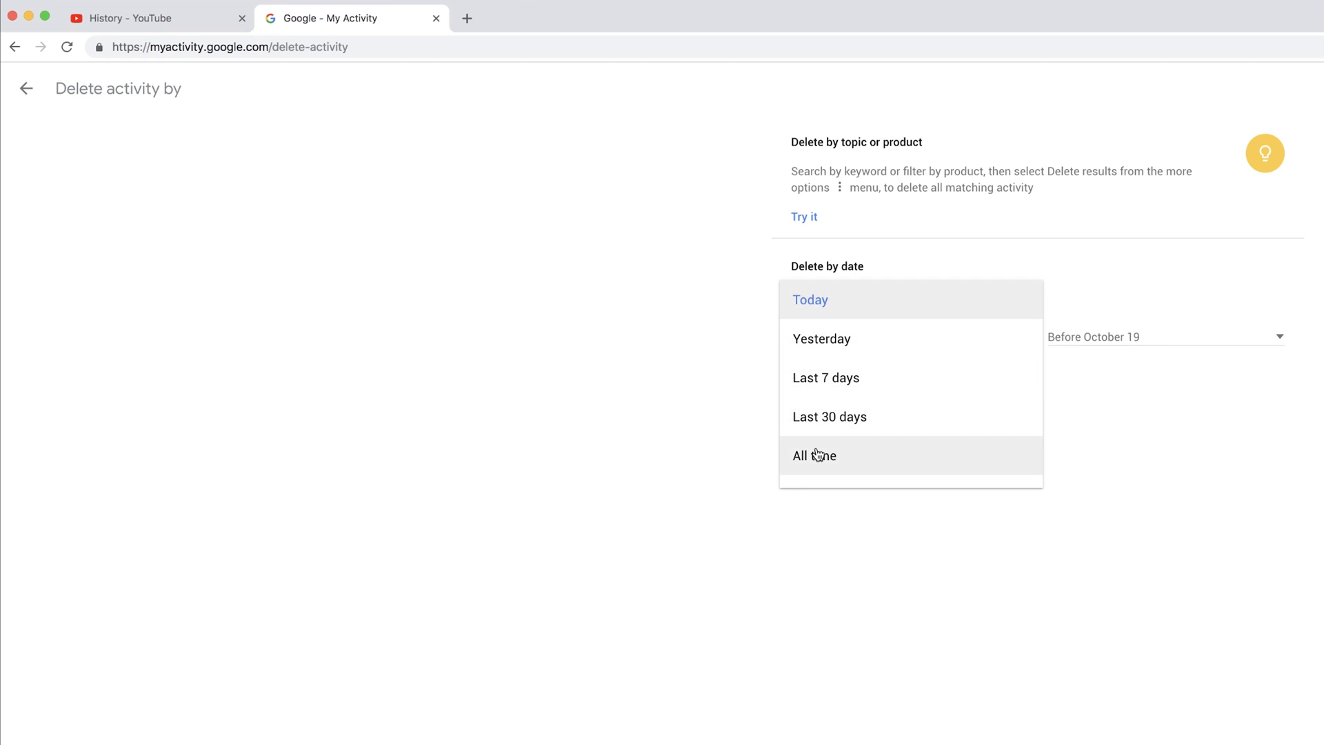
click(816, 454)
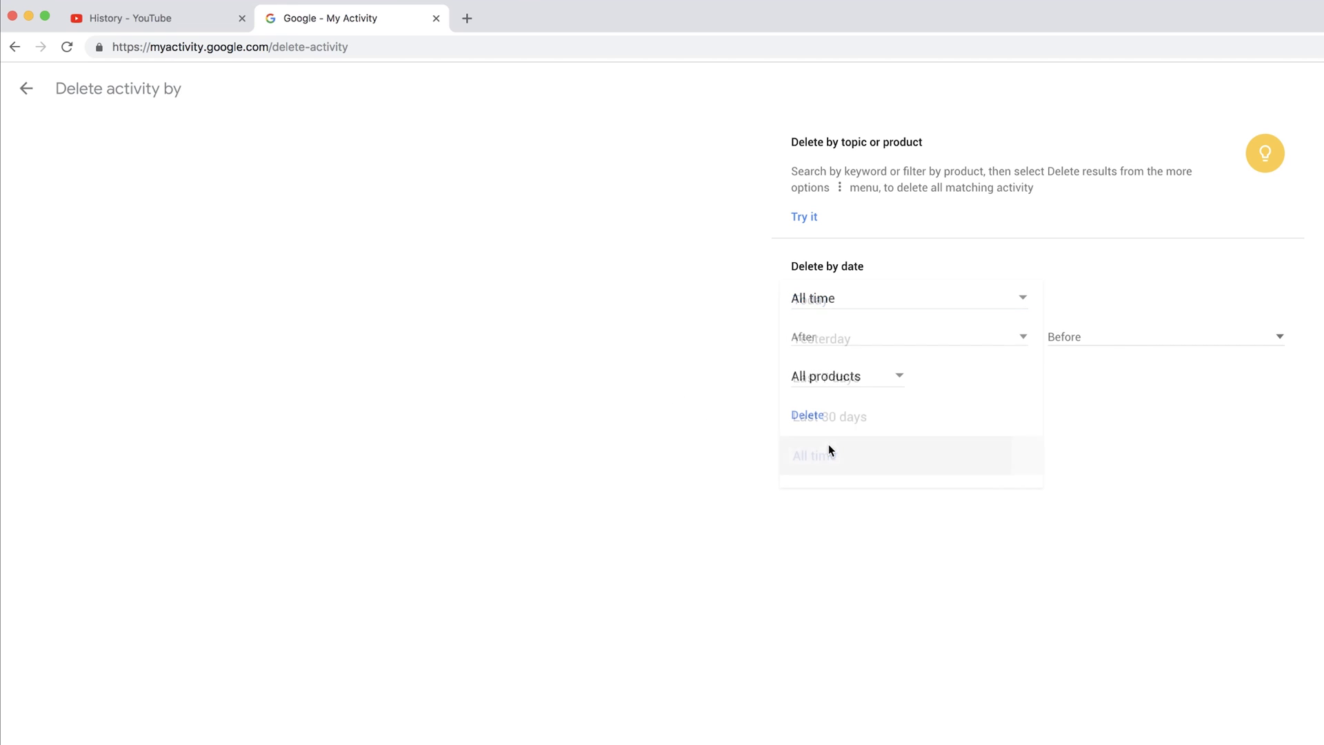
- Limit the deletion to YouTube, confirm Delete, and return to the YouTube tab
click(887, 377)
click(820, 381)
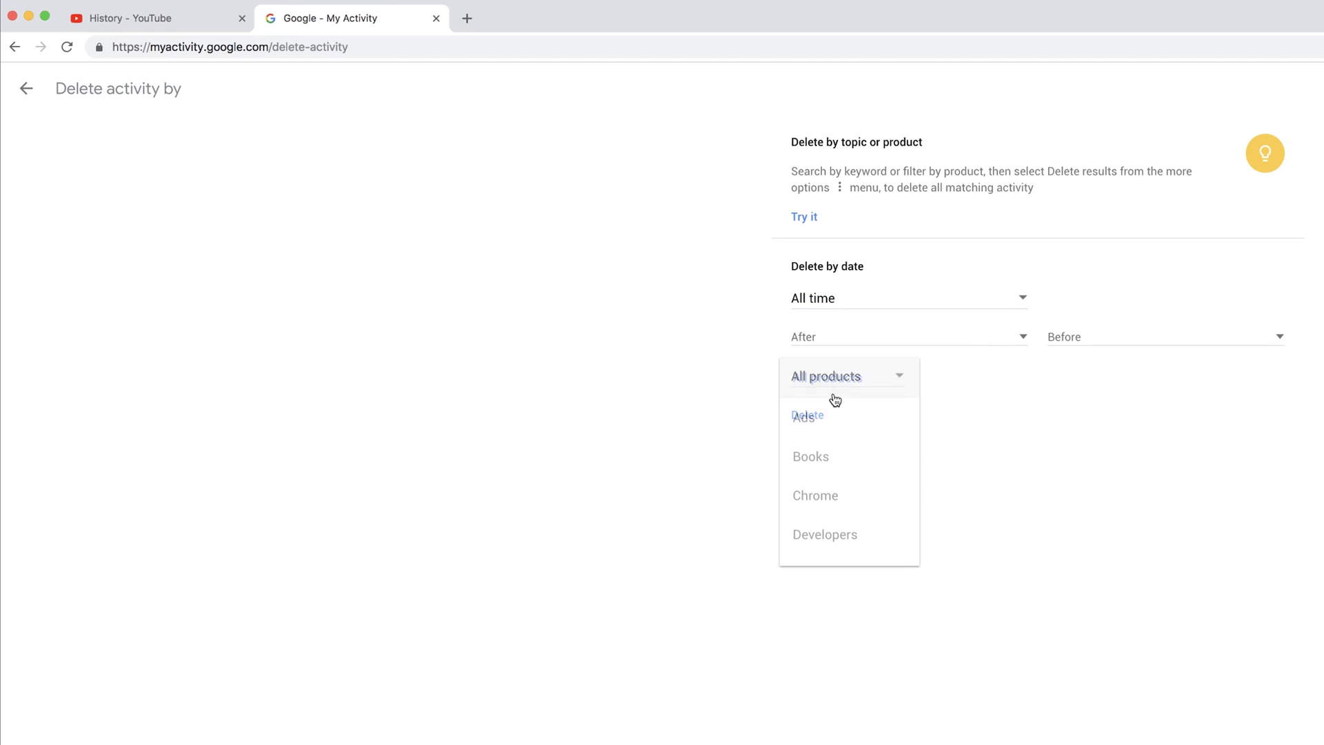
scroll(838, 455, down, 5)
click(815, 551)
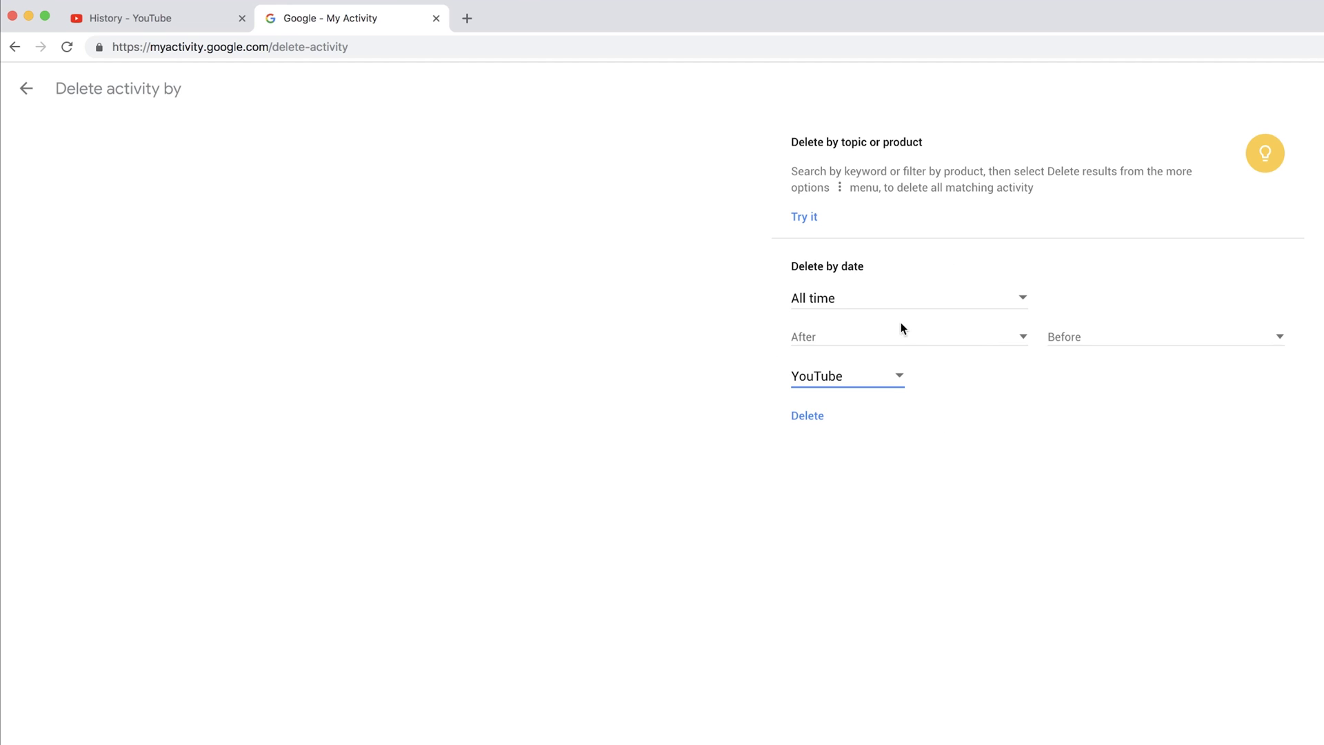
click(808, 417)
click(825, 387)
scroll(838, 362, up, 5)
scroll(837, 352, up, 5)
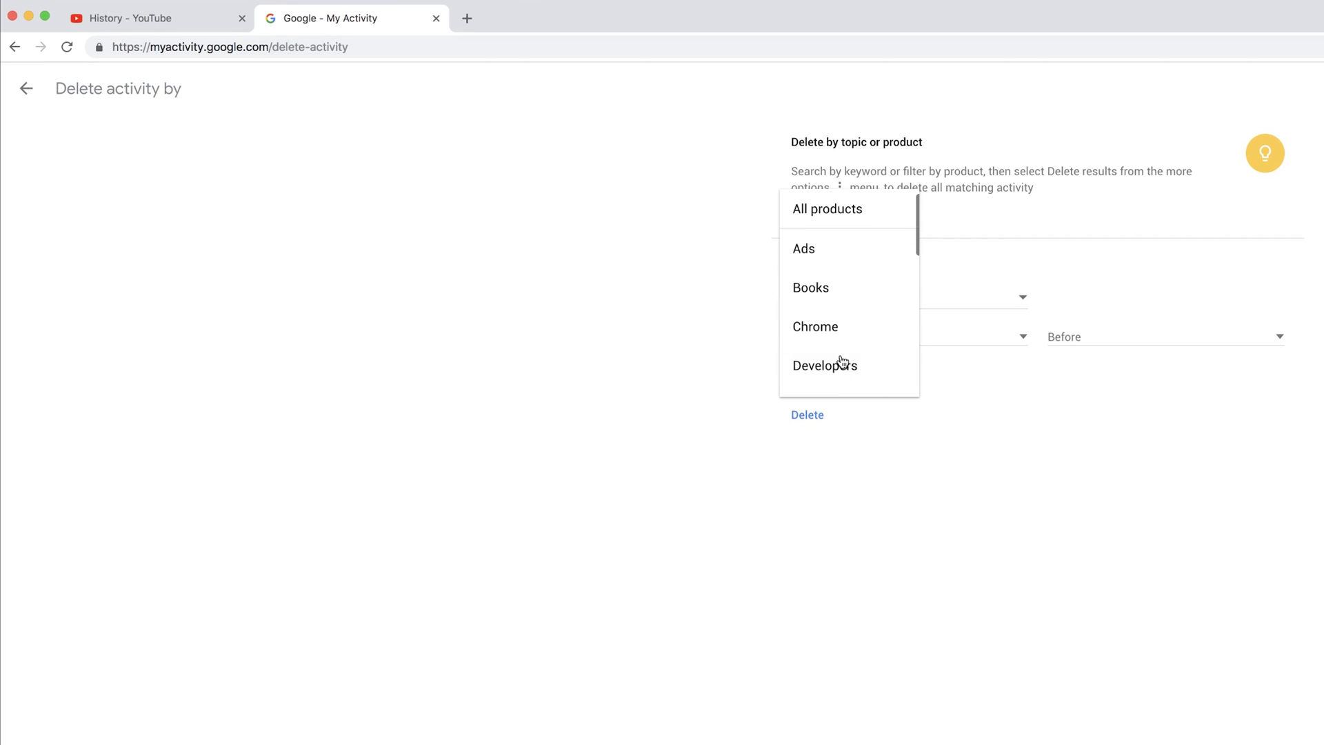
click(692, 216)
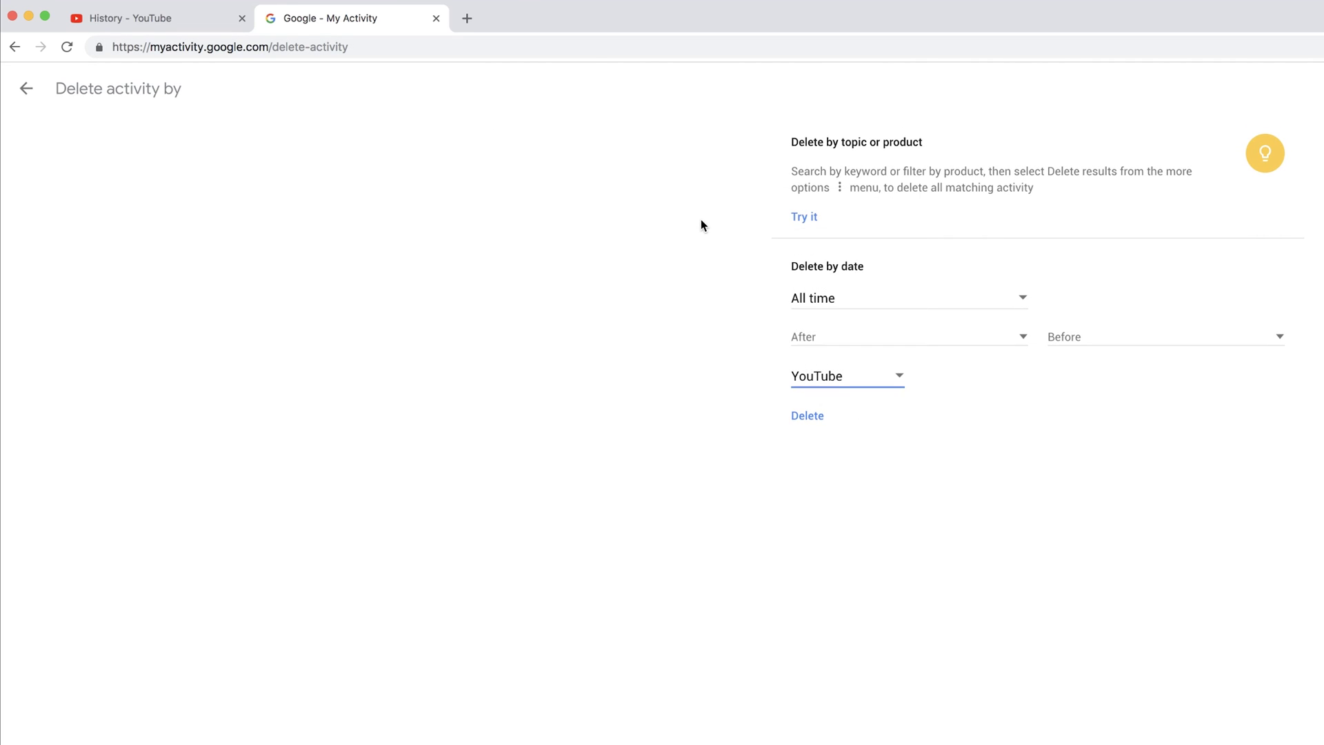
click(145, 17)
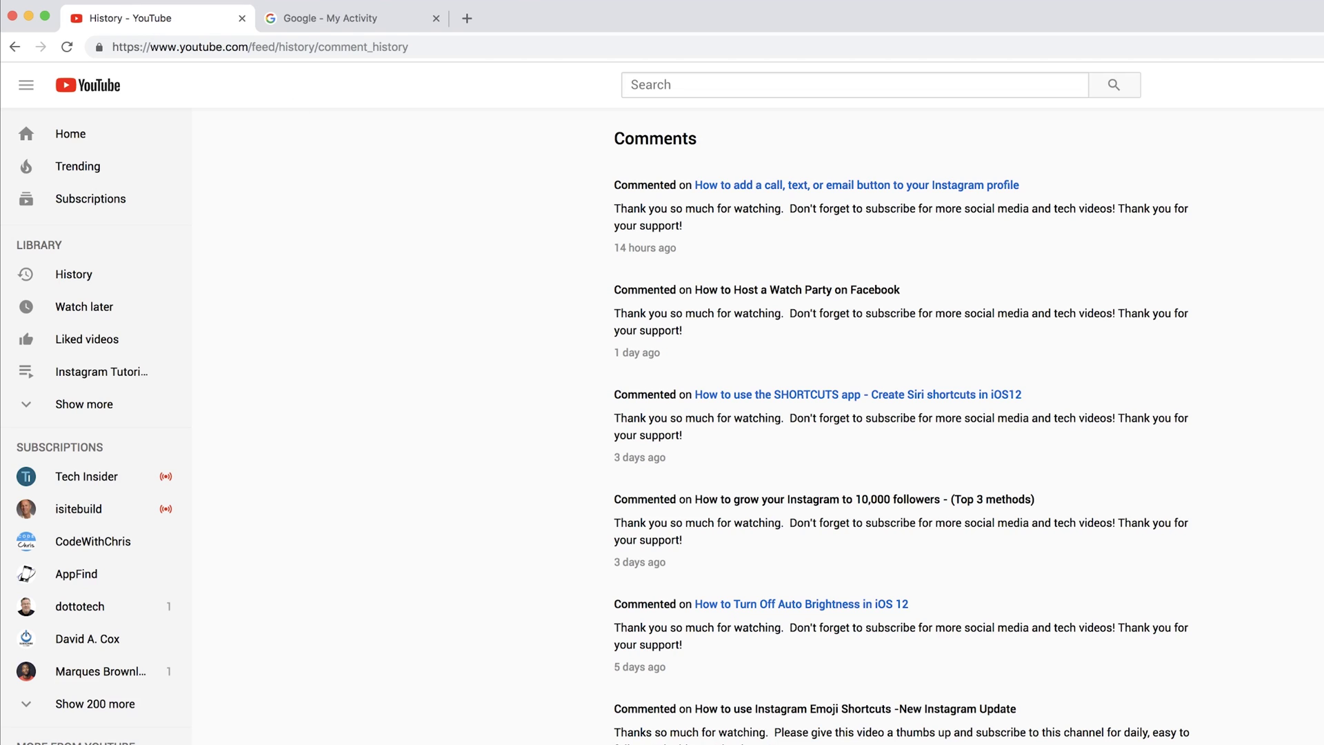